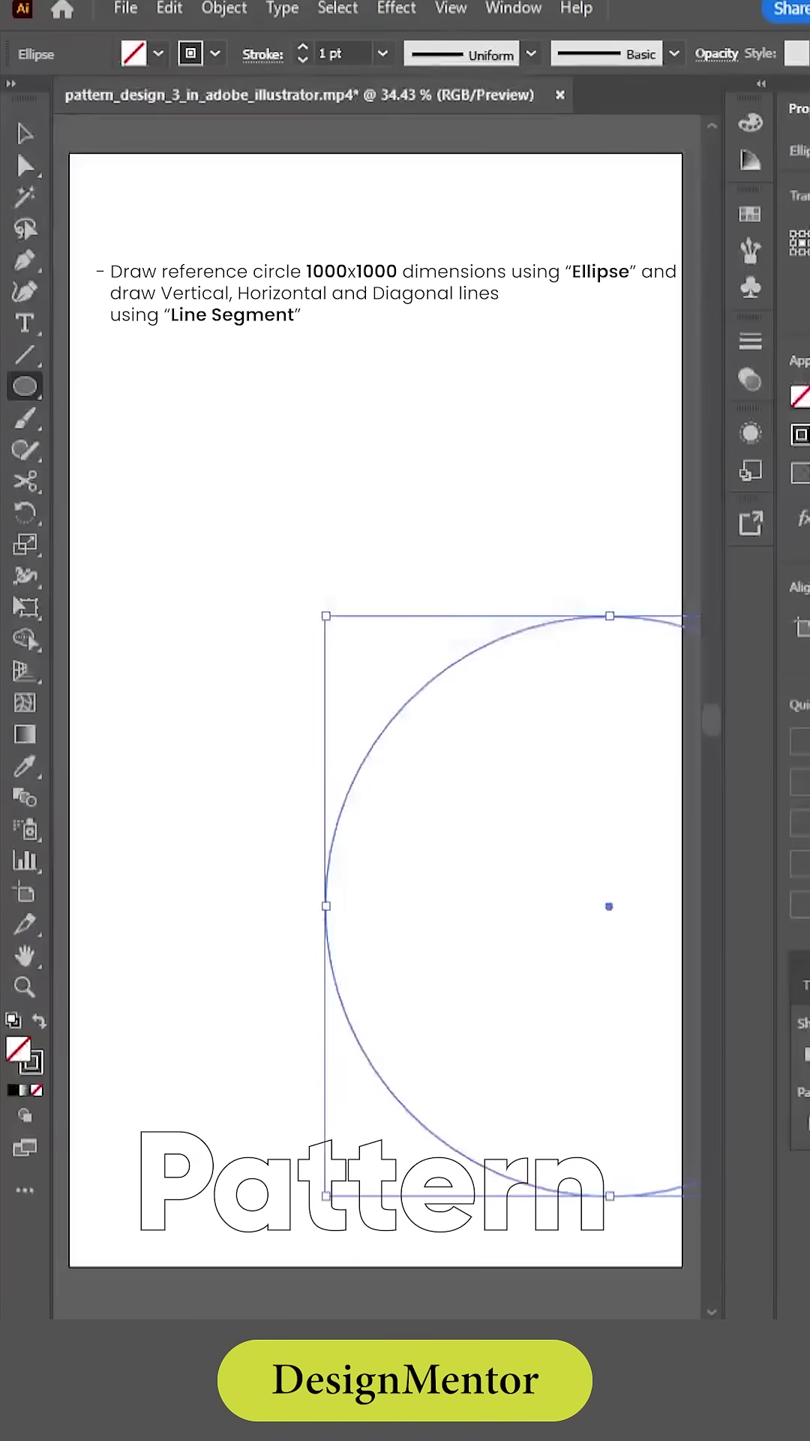
Centre the circle on the artboard and draw vertical and horizontal lines through its centre
{"action": "key", "text": "v"}
{"action": "left_click", "coordinate": [563, 1062]}
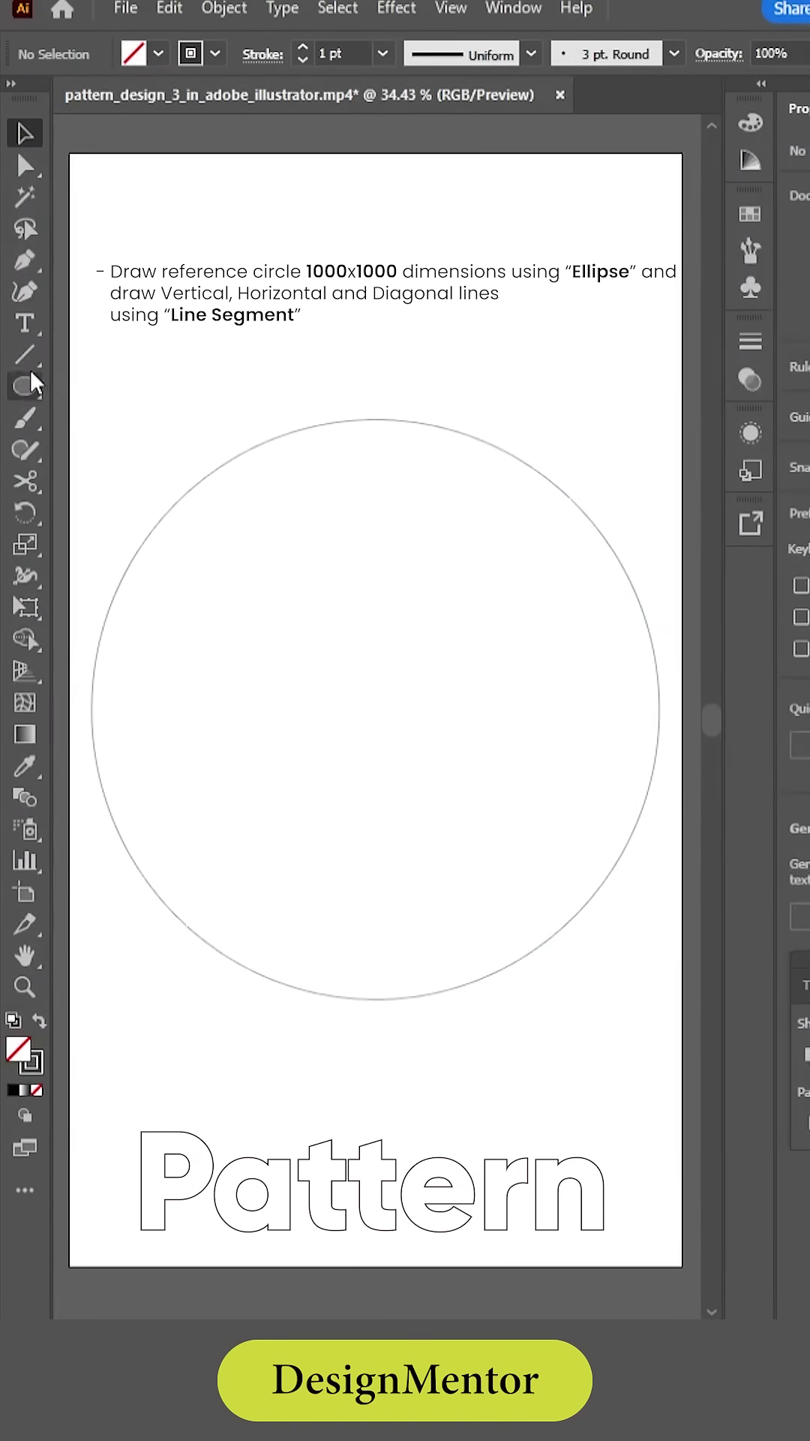
{"action": "left_click", "coordinate": [26, 354]}
{"action": "left_click_drag", "start_coordinate": [376, 406], "coordinate": [376, 1015]}
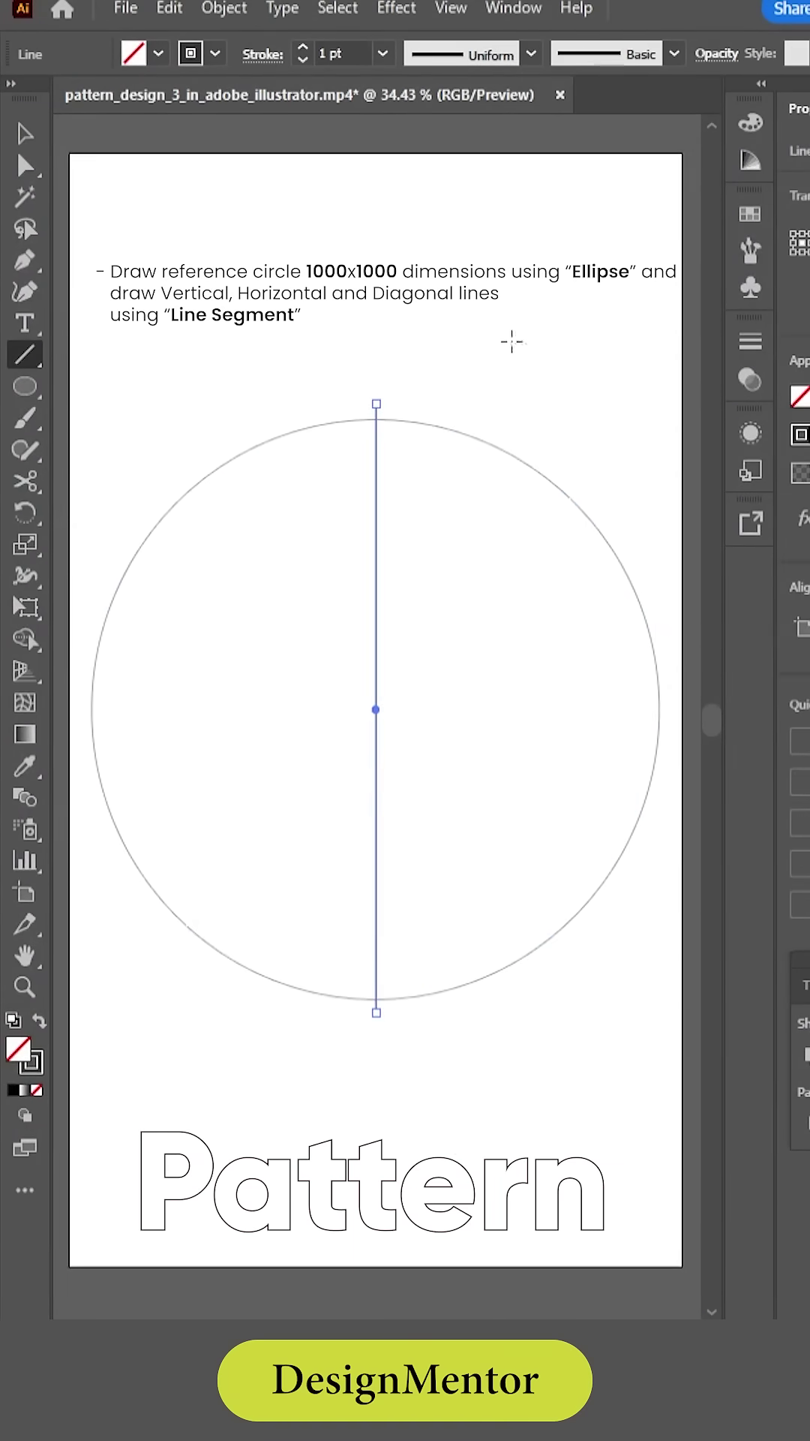
{"action": "left_click_drag", "start_coordinate": [672, 709], "coordinate": [78, 709]}
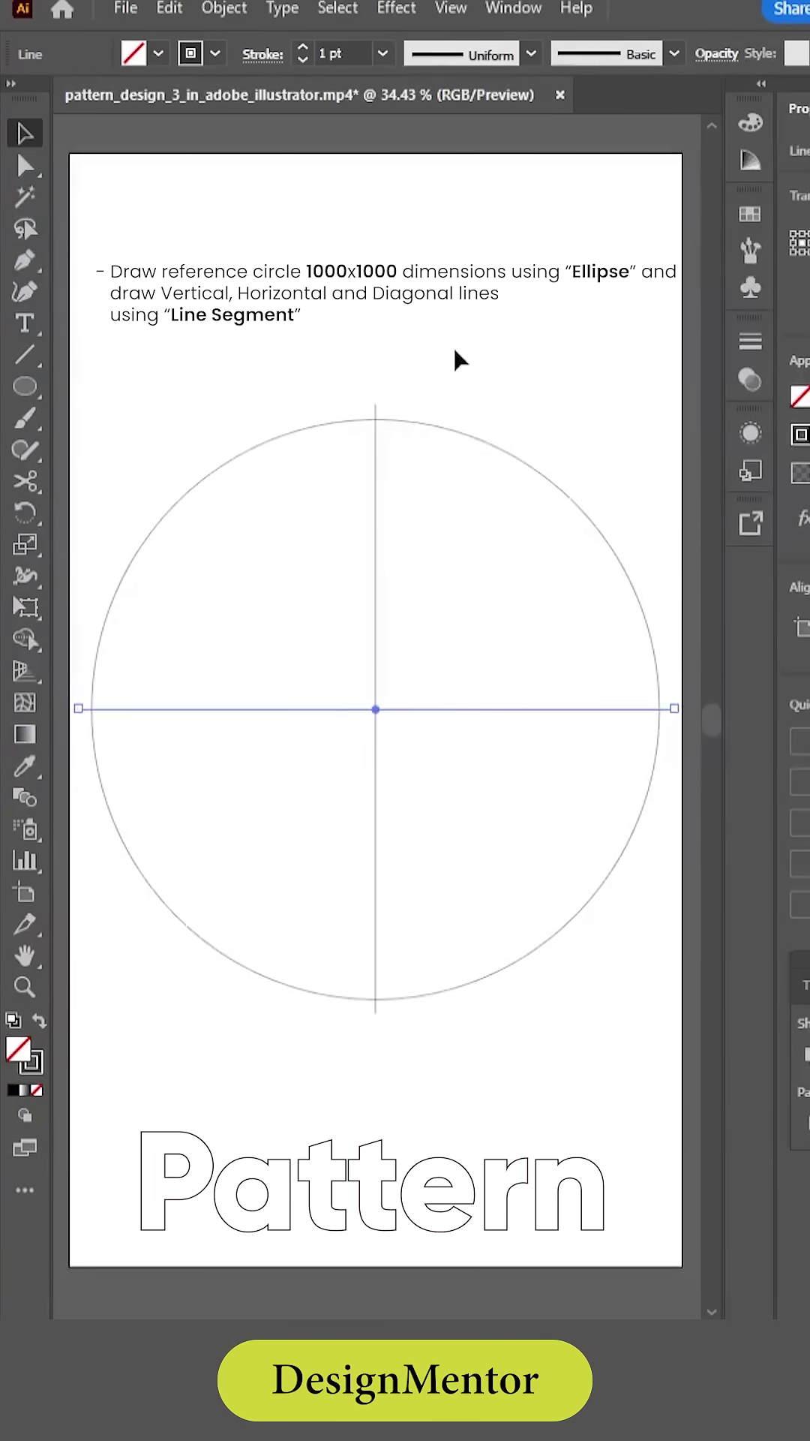
Add a diagonal copy of the vertical line rotated to 315°
{"action": "key", "text": "v"}
{"action": "left_click", "coordinate": [377, 450]}
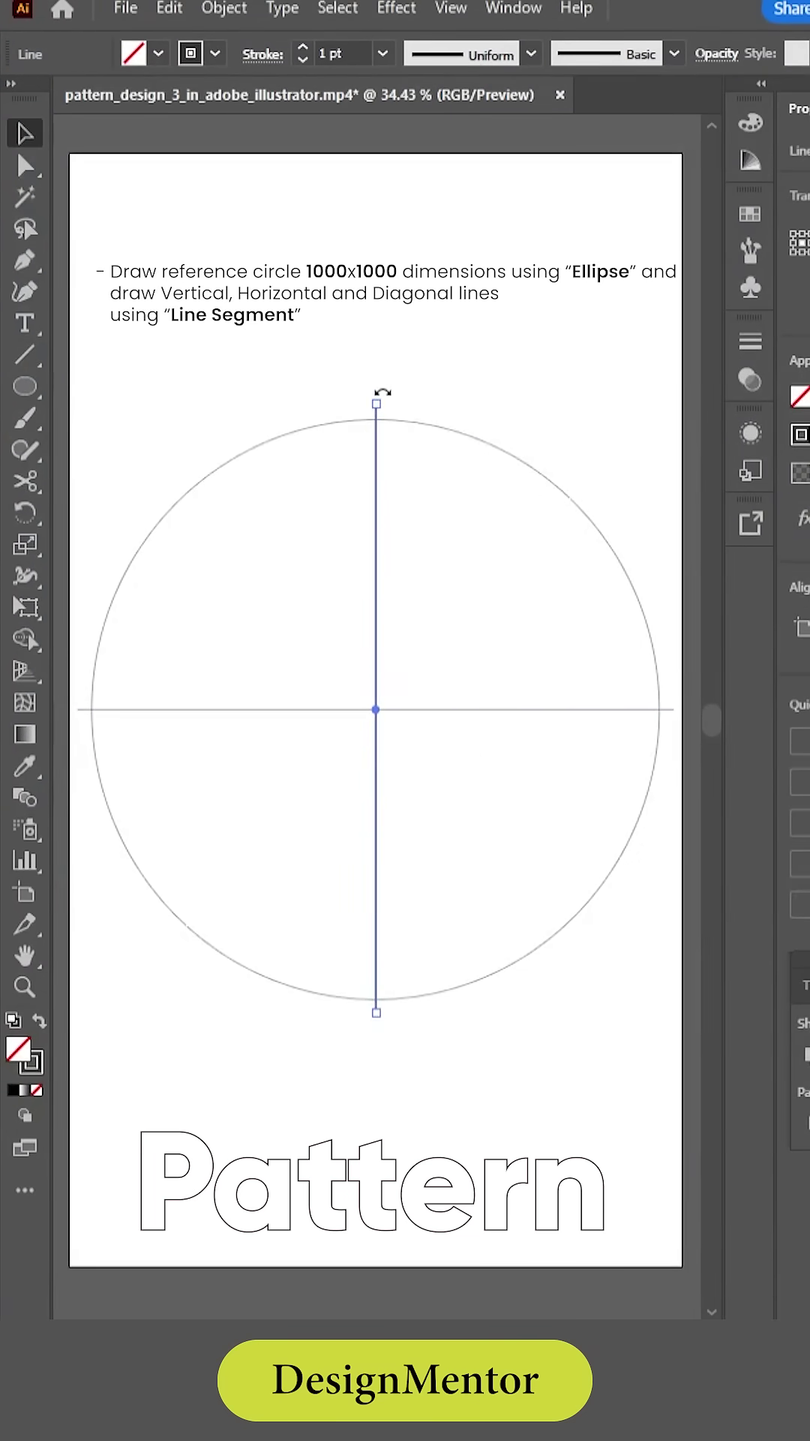
{"action": "left_click_drag", "start_coordinate": [383, 393], "coordinate": [222, 430]}
{"action": "left_click", "coordinate": [292, 322]}
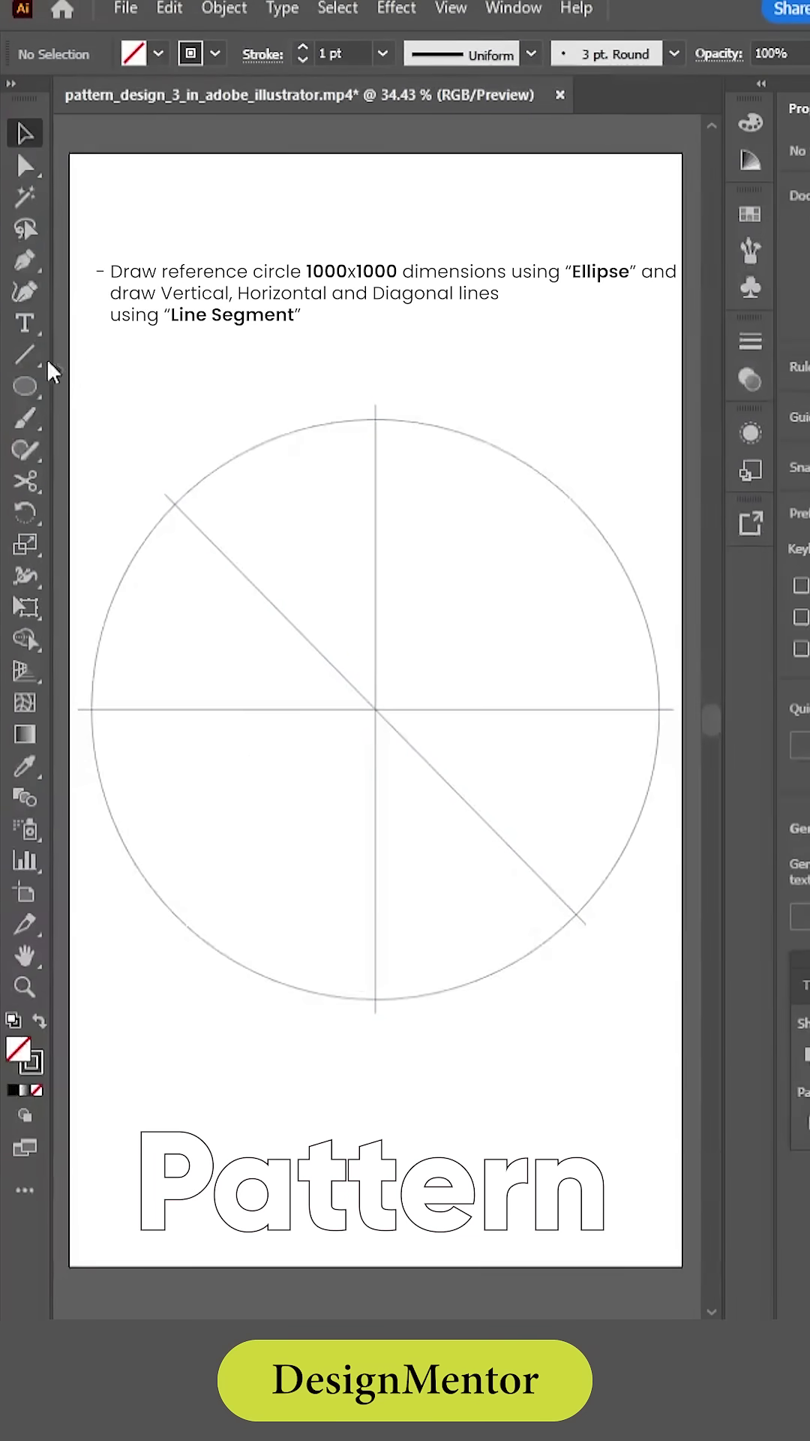
Create a 60x550 rectangle and place it against the vertical centre line
{"action": "left_click", "coordinate": [24, 386]}
{"action": "left_click", "coordinate": [382, 386]}
{"action": "key", "text": "Return"}
{"action": "left_click_drag", "start_coordinate": [297, 450], "coordinate": [376, 451]}
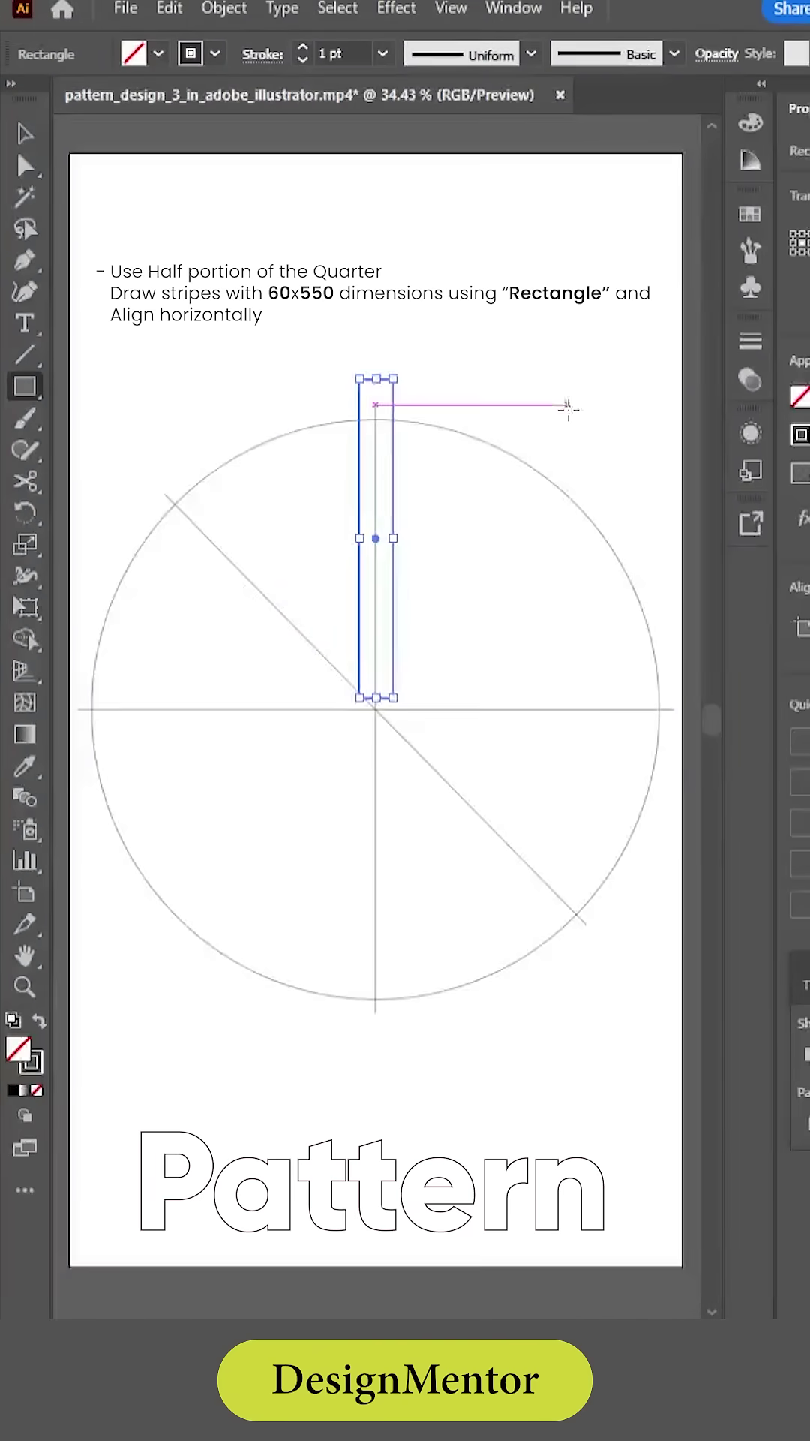
{"action": "key", "text": "shift+Left"}
{"action": "key", "text": "shift+Left"}
{"action": "key", "text": "shift+Left"}
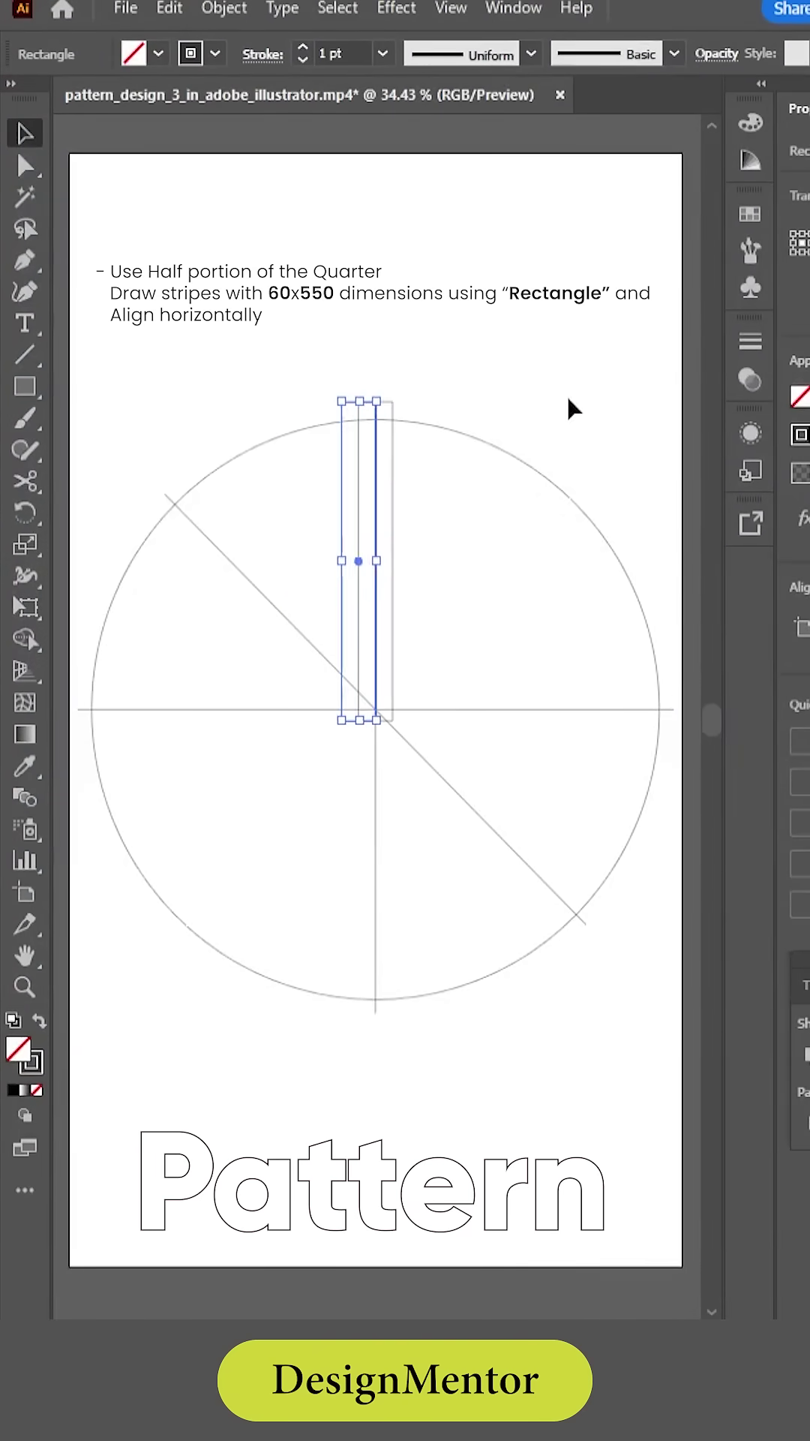
Duplicate the rectangle leftward into a row of six side-by-side stripes
{"action": "key", "text": "alt+shift+Left"}
{"action": "key", "text": "shift+Left"}
{"action": "key", "text": "shift+Left"}
{"action": "key", "text": "shift+Left"}
{"action": "key", "text": "shift+Left"}
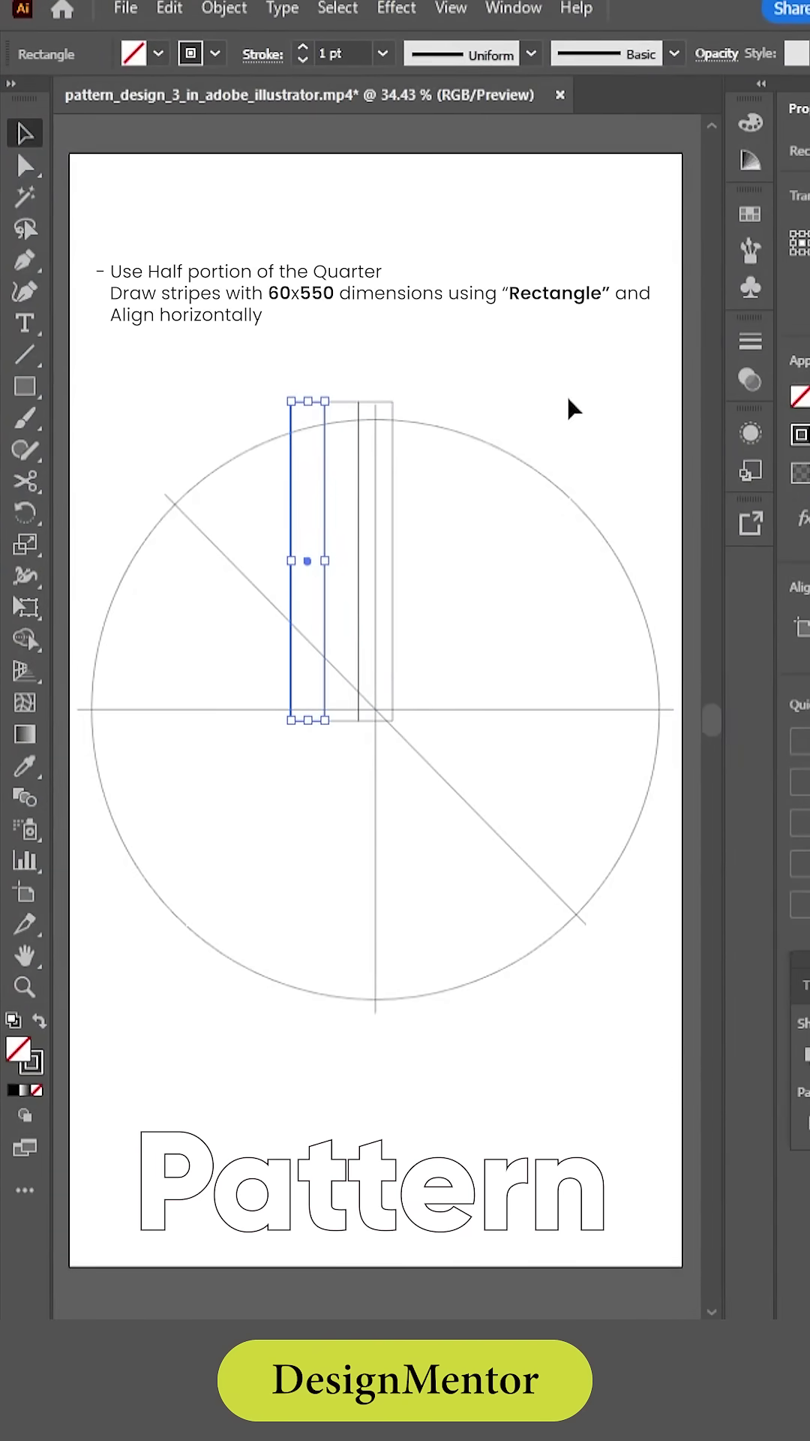
{"action": "key", "text": "alt+shift+Left"}
{"action": "key", "text": "shift+Left"}
{"action": "key", "text": "shift+Left"}
{"action": "key", "text": "shift+Left"}
{"action": "key", "text": "shift+Left"}
{"action": "key", "text": "alt+shift+Left"}
{"action": "key", "text": "shift+Left"}
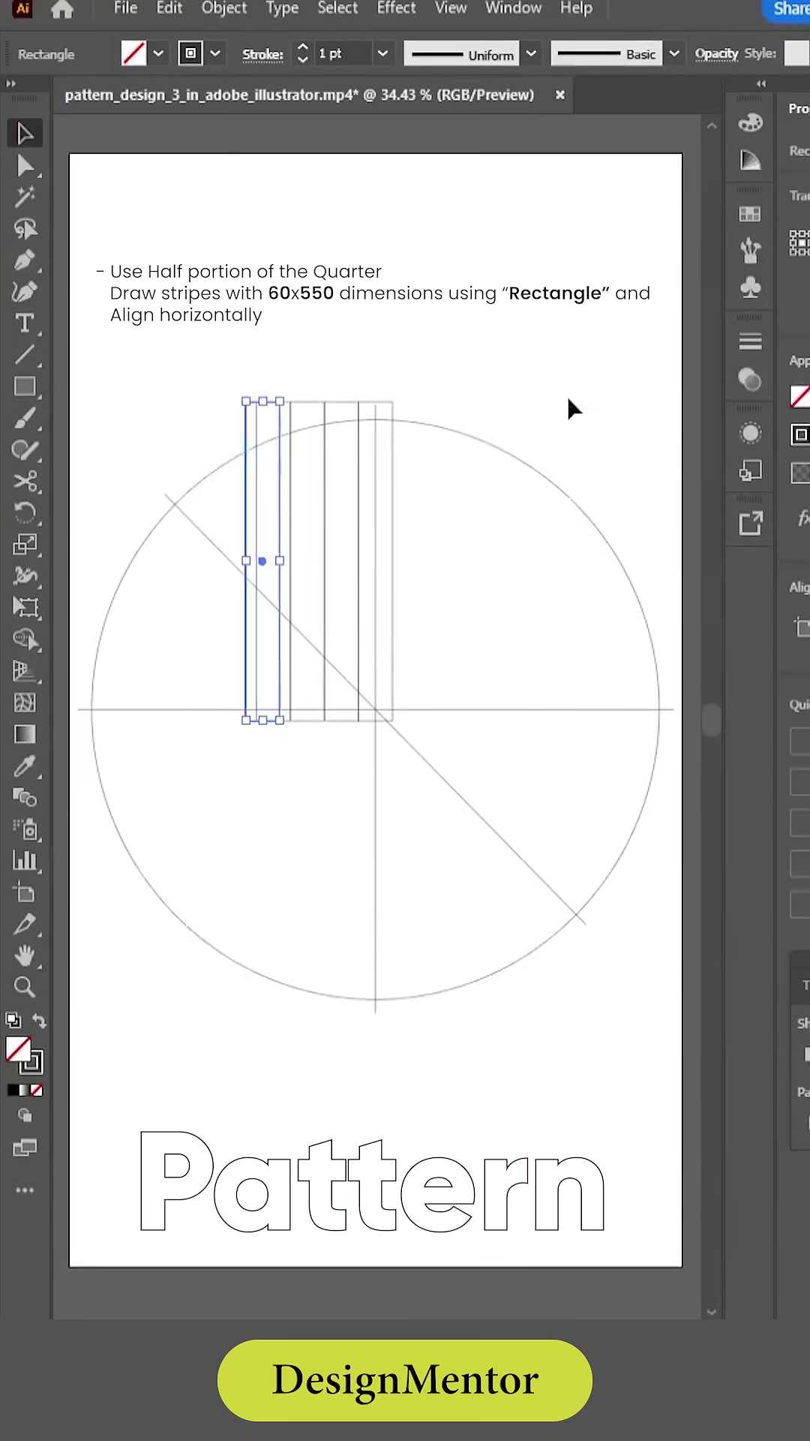
{"action": "key", "text": "shift+Left"}
{"action": "key", "text": "shift+Left"}
{"action": "key", "text": "shift+Left"}
{"action": "key", "text": "alt+shift+Left"}
{"action": "key", "text": "shift+Left"}
{"action": "key", "text": "shift+Left"}
{"action": "key", "text": "shift+Left"}
{"action": "key", "text": "shift+Left"}
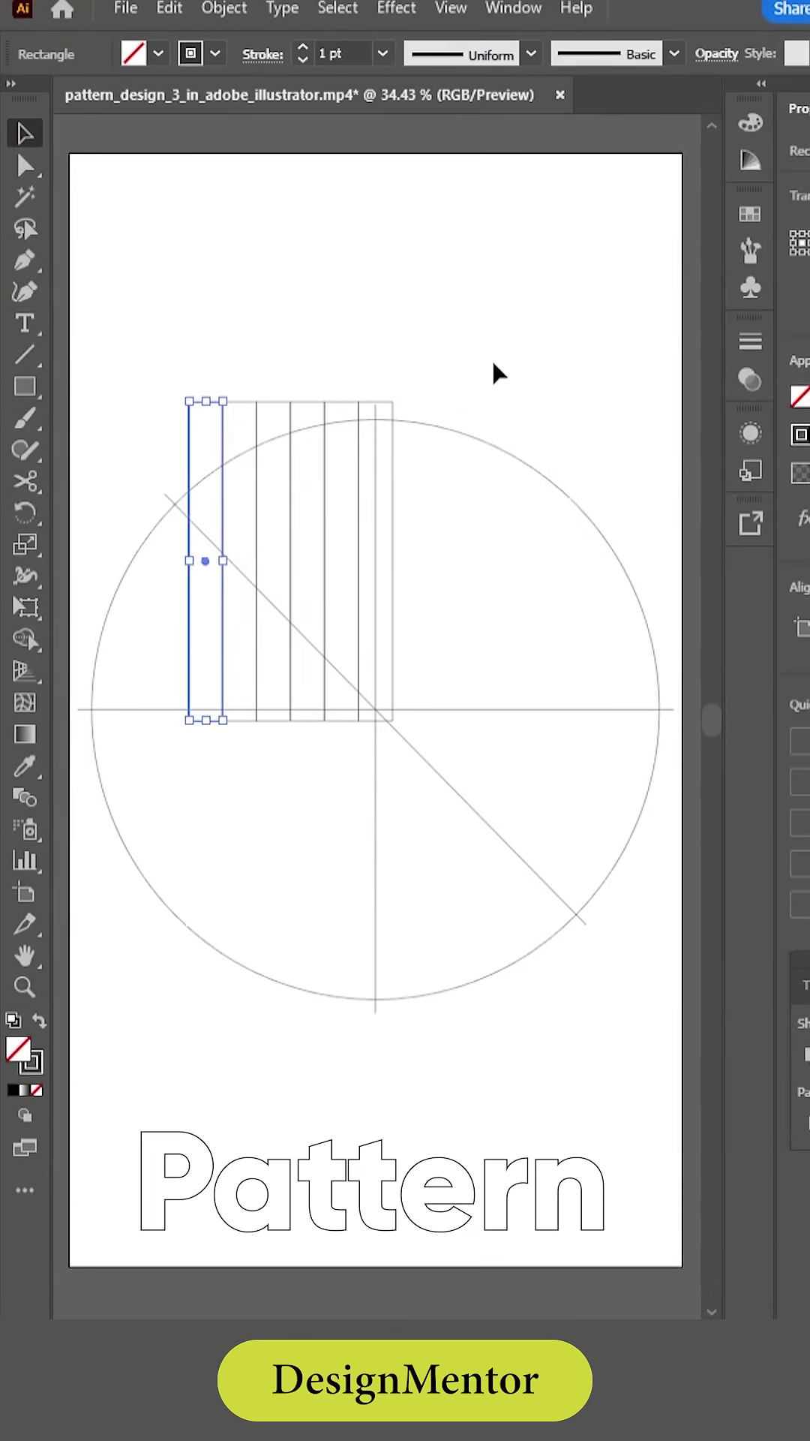
Use Shape Builder to merge the circle regions and remove the gap columns and overhangs
{"action": "left_click", "coordinate": [492, 360]}
{"action": "left_click_drag", "start_coordinate": [135, 358], "coordinate": [453, 625]}
{"action": "left_click", "coordinate": [25, 639]}
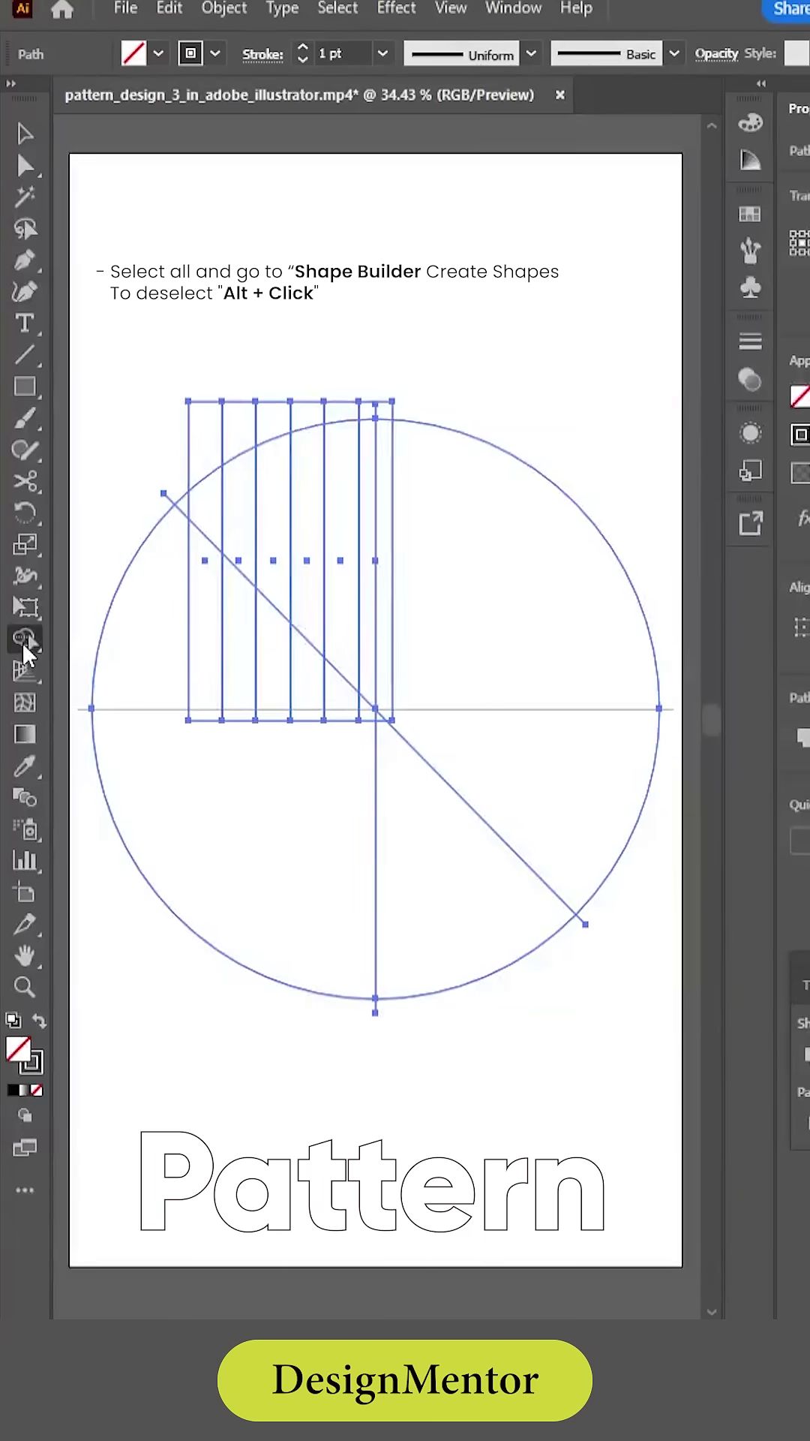
{"action": "left_click", "coordinate": [383, 541]}
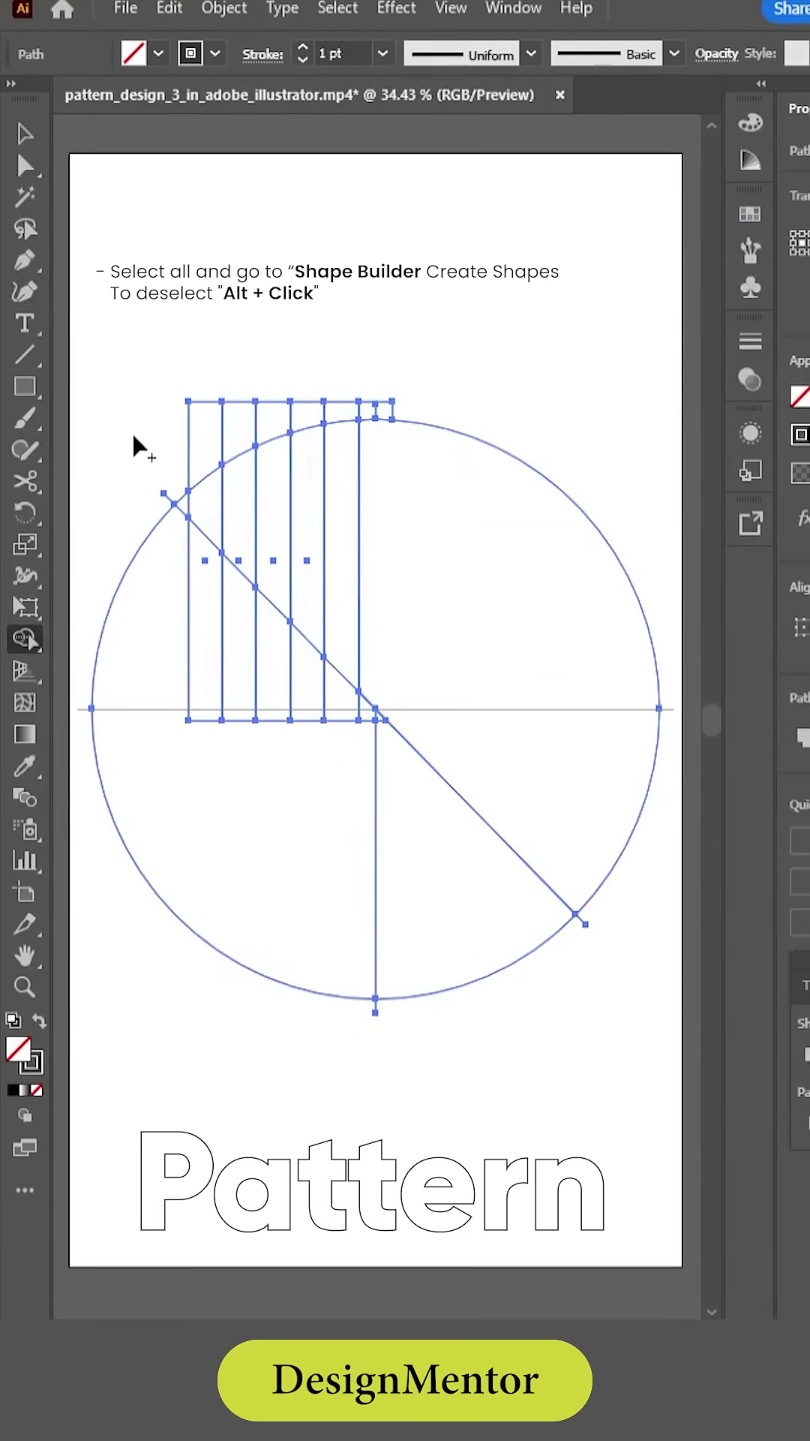
{"action": "mouse_move", "coordinate": [141, 434]}
{"action": "left_mouse_down"}
{"action": "mouse_move", "coordinate": [157, 722]}
{"action": "mouse_move", "coordinate": [559, 776]}
{"action": "left_mouse_up"}
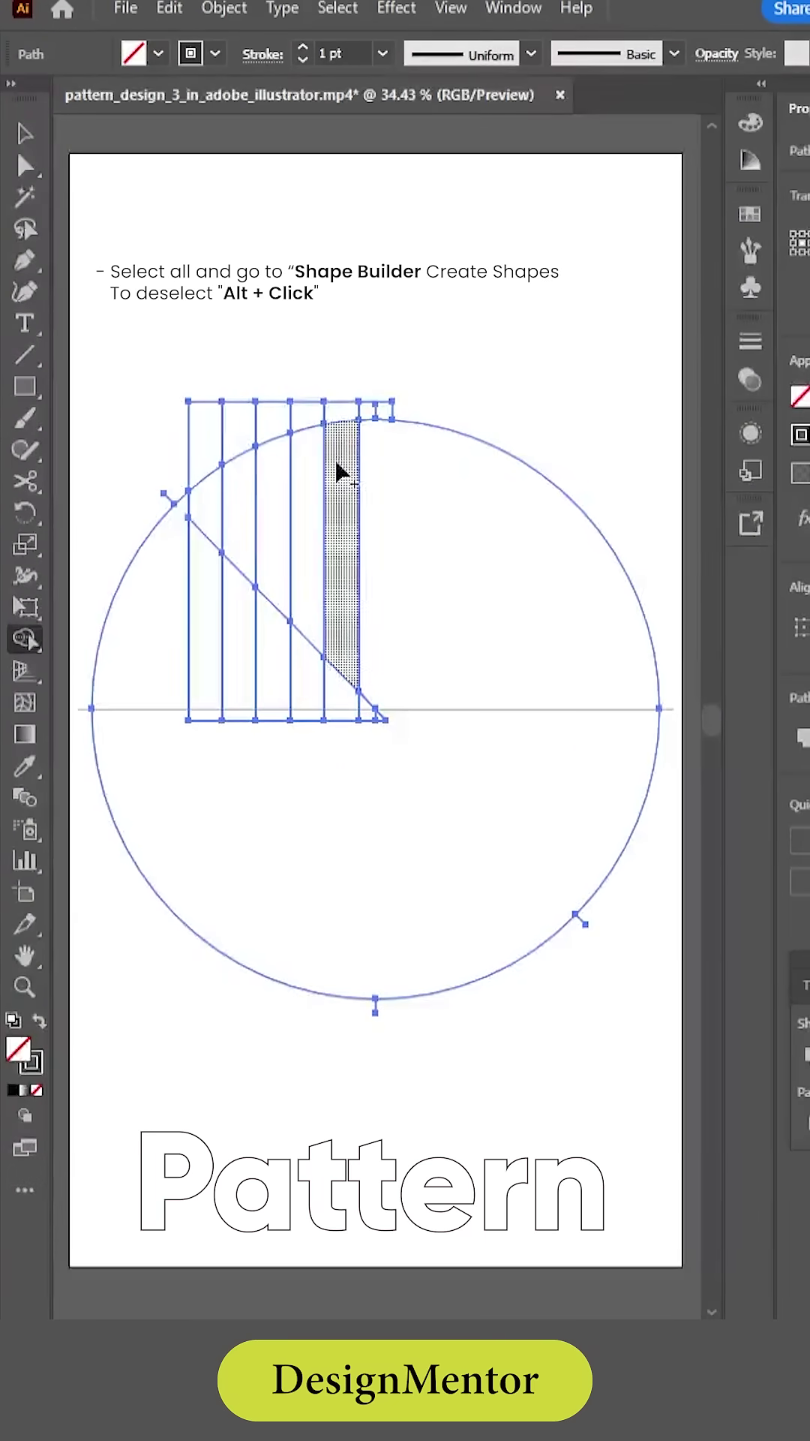
{"action": "left_click_drag", "start_coordinate": [308, 477], "coordinate": [307, 686], "text": "alt"}
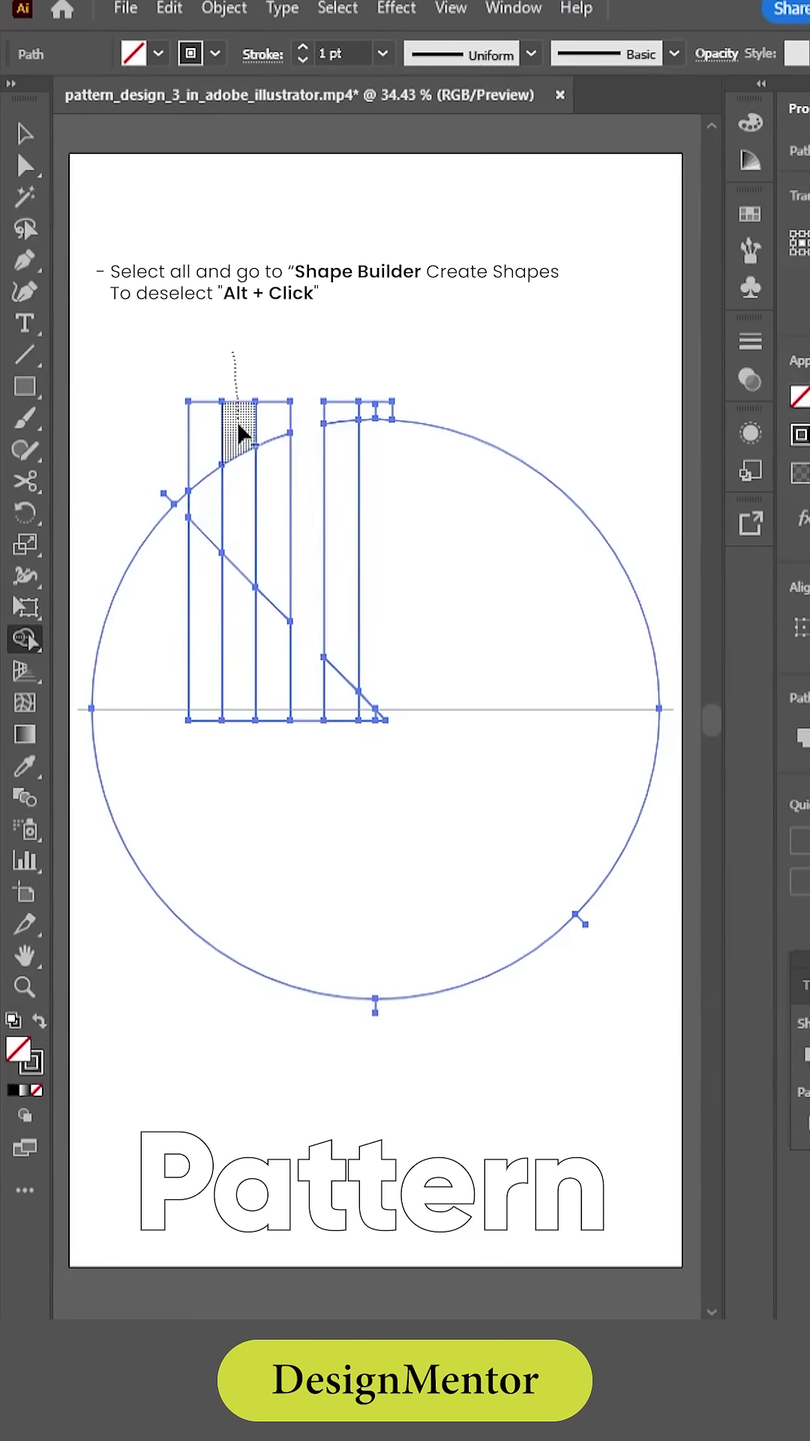
{"action": "left_click_drag", "start_coordinate": [236, 412], "coordinate": [238, 586], "text": "alt"}
{"action": "left_click_drag", "start_coordinate": [186, 428], "coordinate": [506, 323], "text": "alt"}
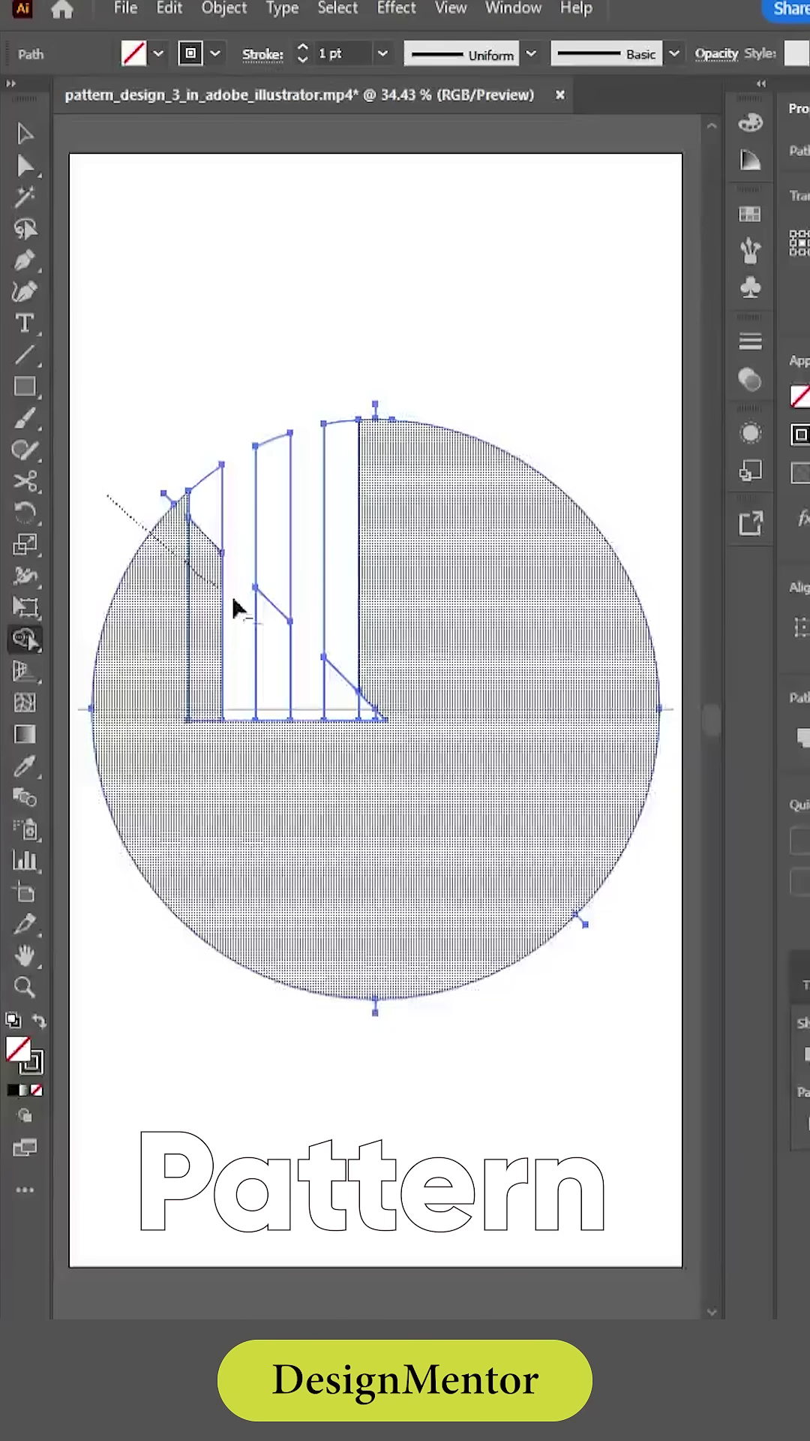
Delete the leftover pieces, fill the three stripes black and group them
{"action": "left_click", "coordinate": [234, 598], "text": "alt"}
{"action": "key", "text": "v"}
{"action": "left_click", "coordinate": [159, 54]}
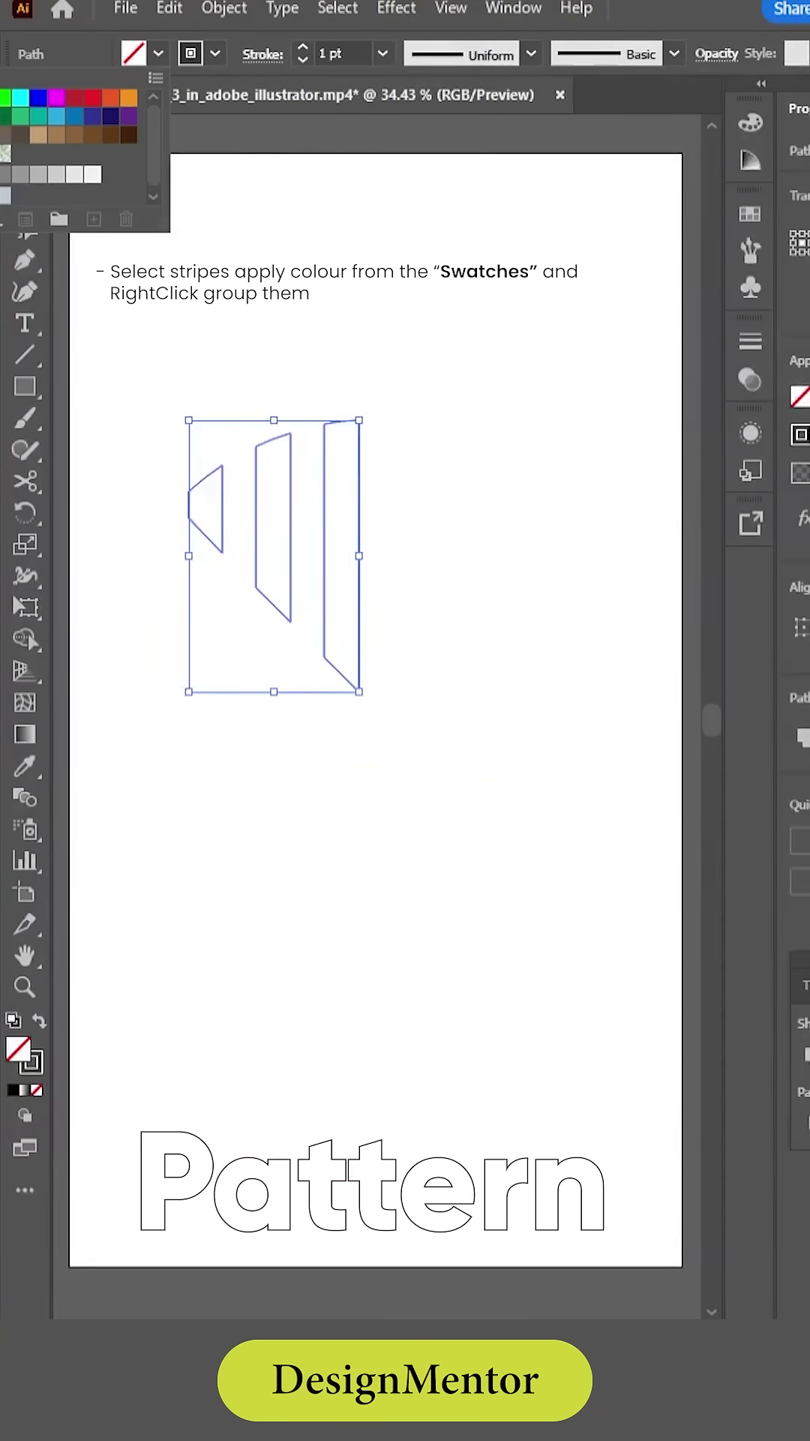
{"action": "left_click", "coordinate": [47, 93]}
{"action": "left_click_drag", "start_coordinate": [154, 380], "coordinate": [338, 538]}
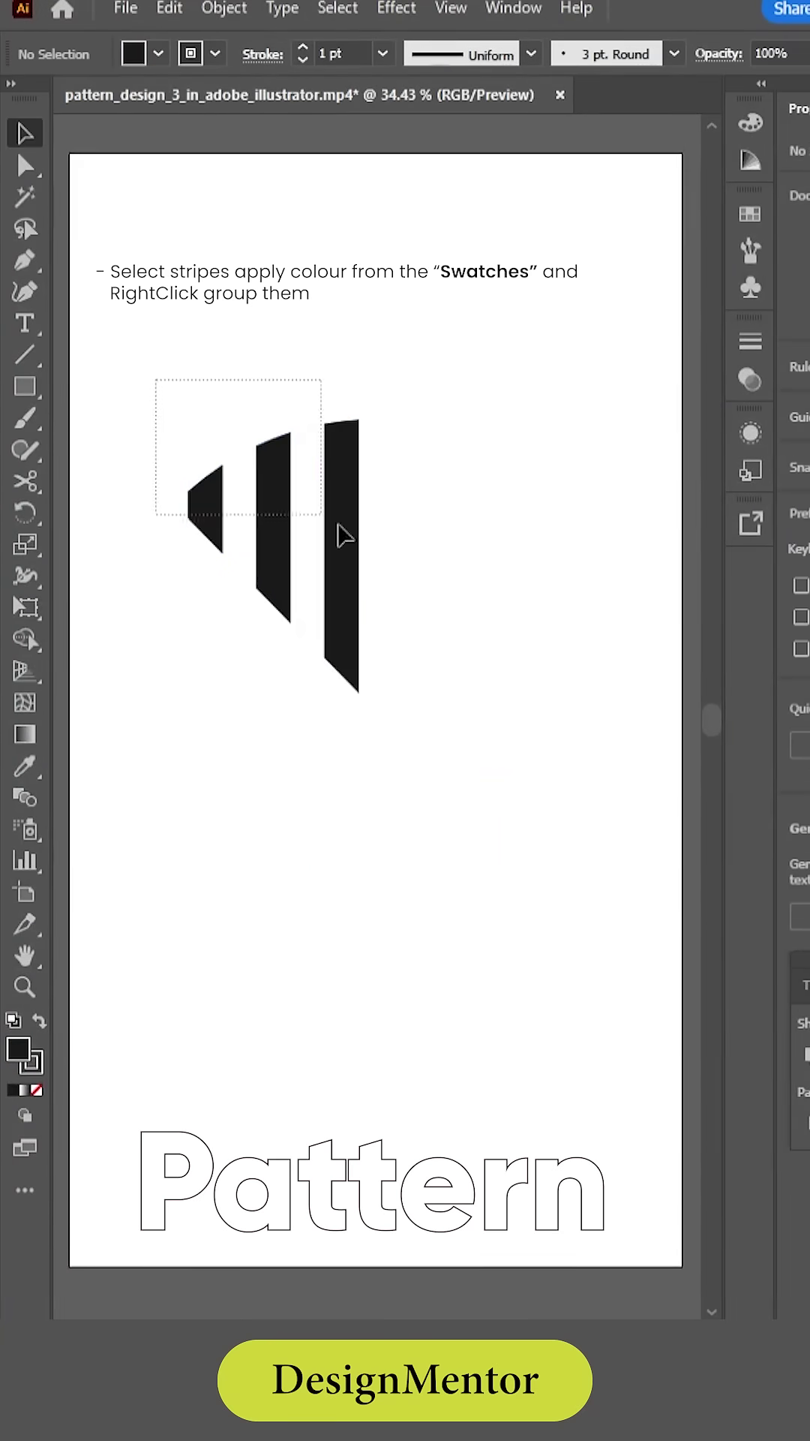
{"action": "right_click", "coordinate": [377, 506]}
{"action": "left_click", "coordinate": [440, 405]}
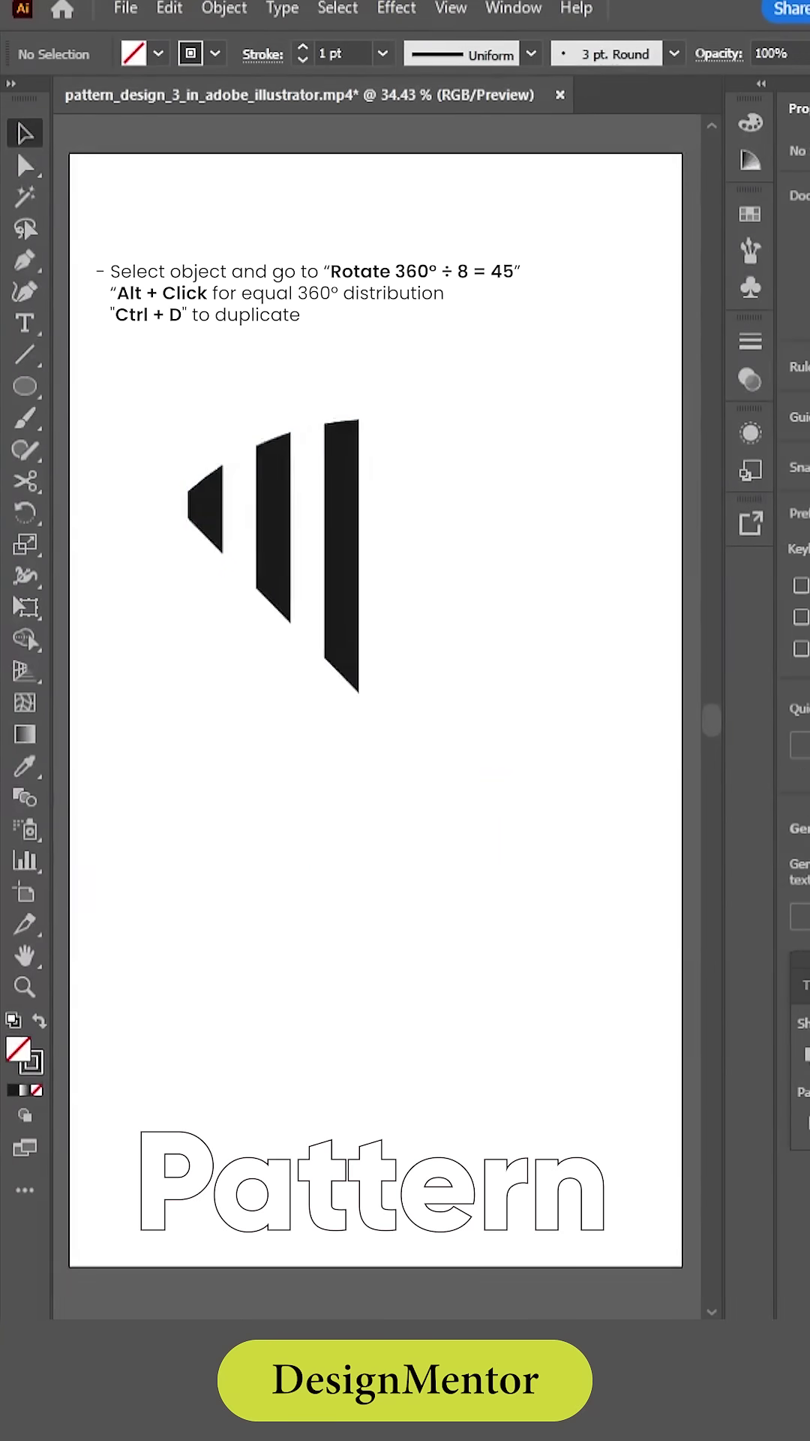
Draw a 100 px circle at the stripes' bottom centre point
{"action": "left_click", "coordinate": [24, 387]}
{"action": "left_click", "coordinate": [421, 619]}
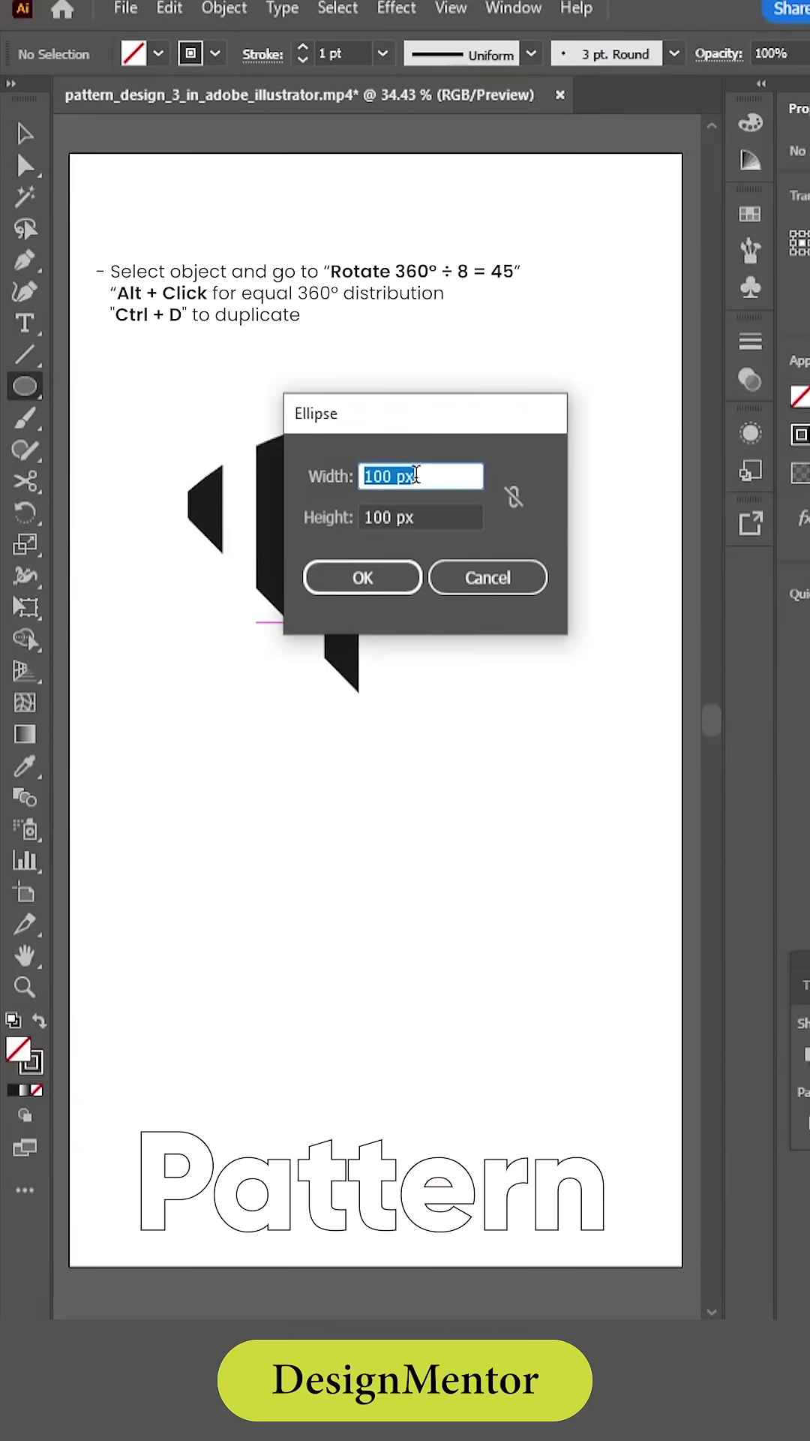
{"action": "key", "text": "Tab"}
{"action": "left_click", "coordinate": [363, 577]}
Copy the stripe group in 45° rotations around the circle's centre, then delete the circle
{"action": "key", "text": "v"}
{"action": "left_click_drag", "start_coordinate": [451, 643], "coordinate": [372, 701]}
{"action": "left_click", "coordinate": [547, 620]}
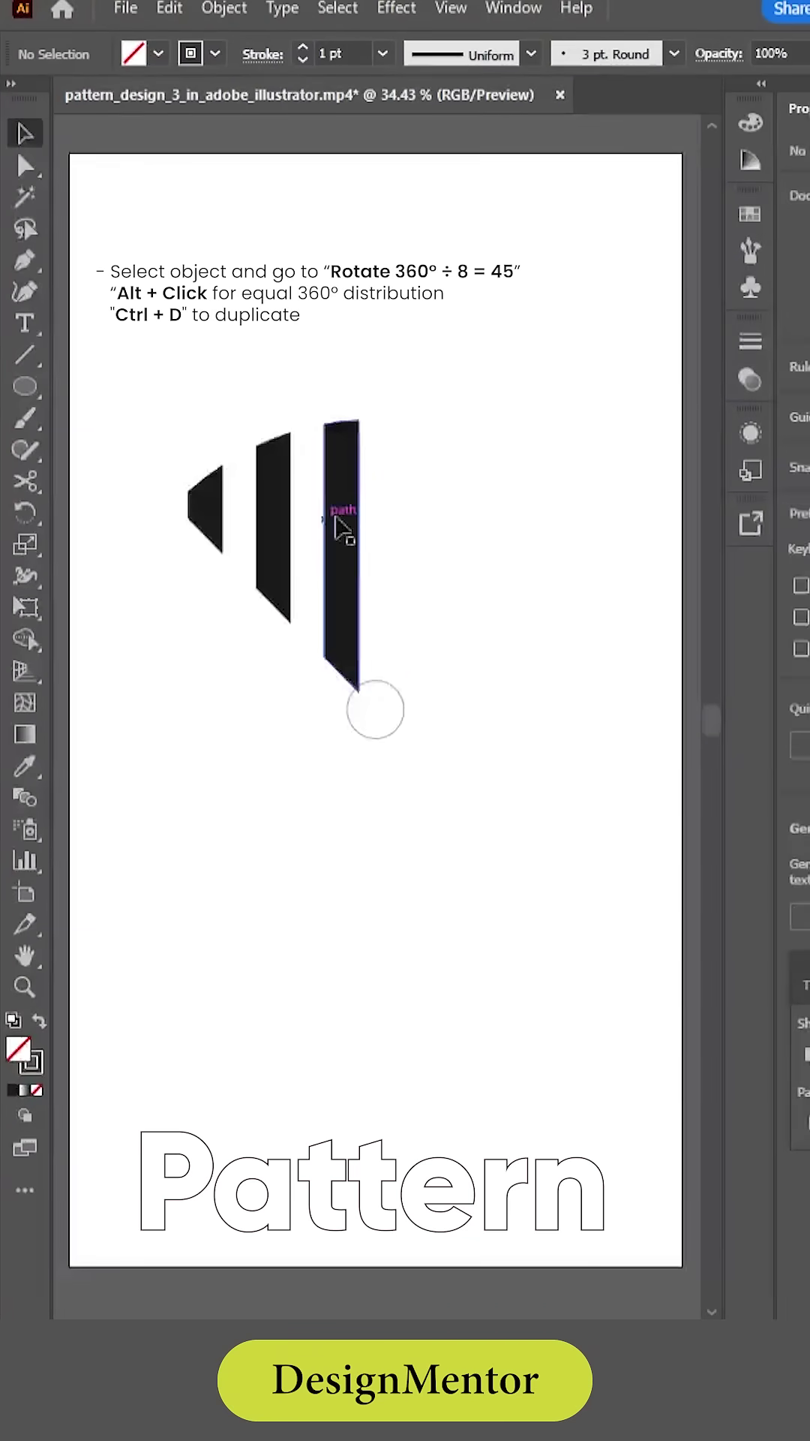
{"action": "left_click", "coordinate": [319, 521]}
{"action": "key", "text": "r"}
{"action": "left_click", "coordinate": [375, 709], "text": "alt"}
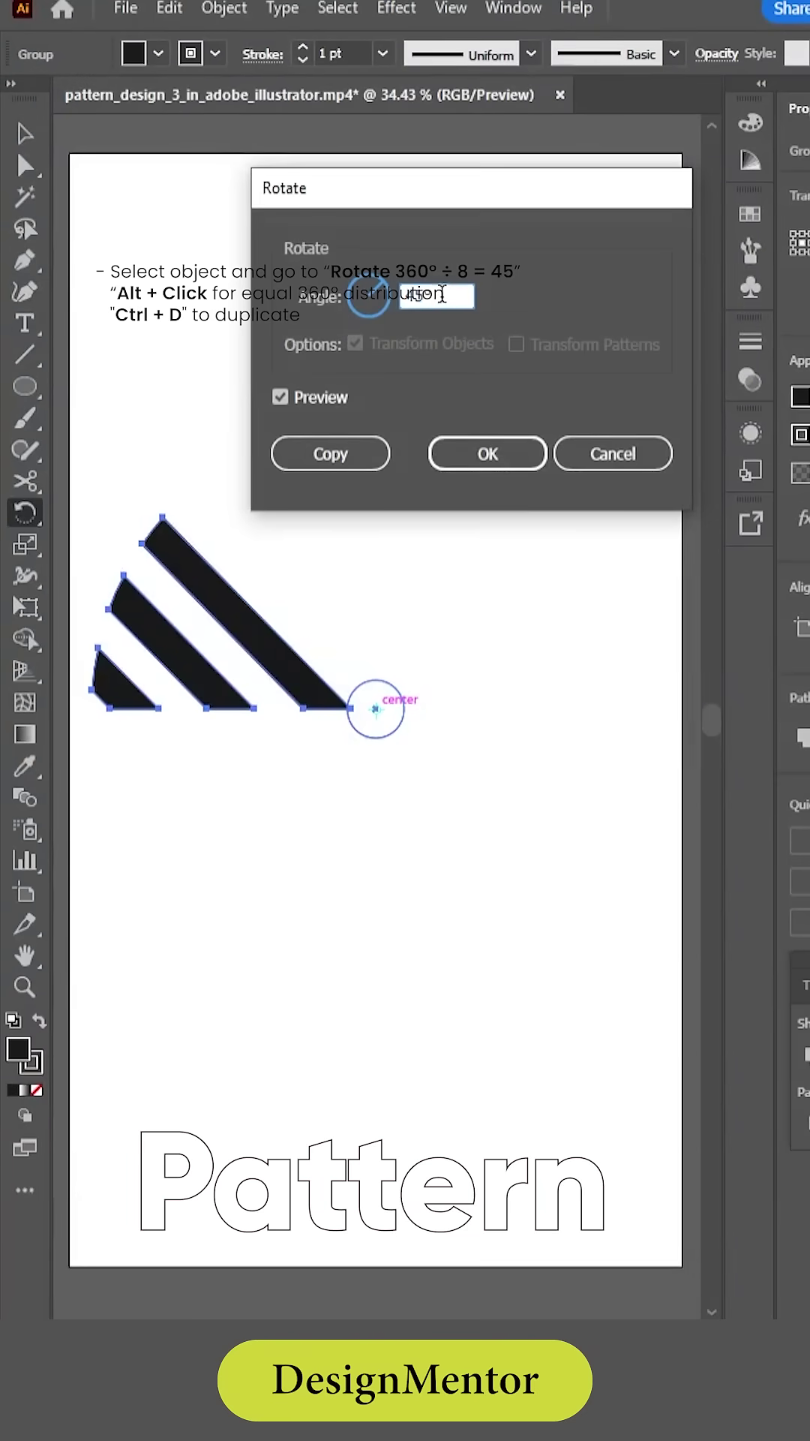
{"action": "left_click", "coordinate": [330, 453]}
{"action": "key", "text": "ctrl+d"}
{"action": "key", "text": "ctrl+d"}
{"action": "key", "text": "ctrl+d"}
{"action": "key", "text": "ctrl+d"}
{"action": "key", "text": "ctrl+d"}
{"action": "key", "text": "ctrl+d"}
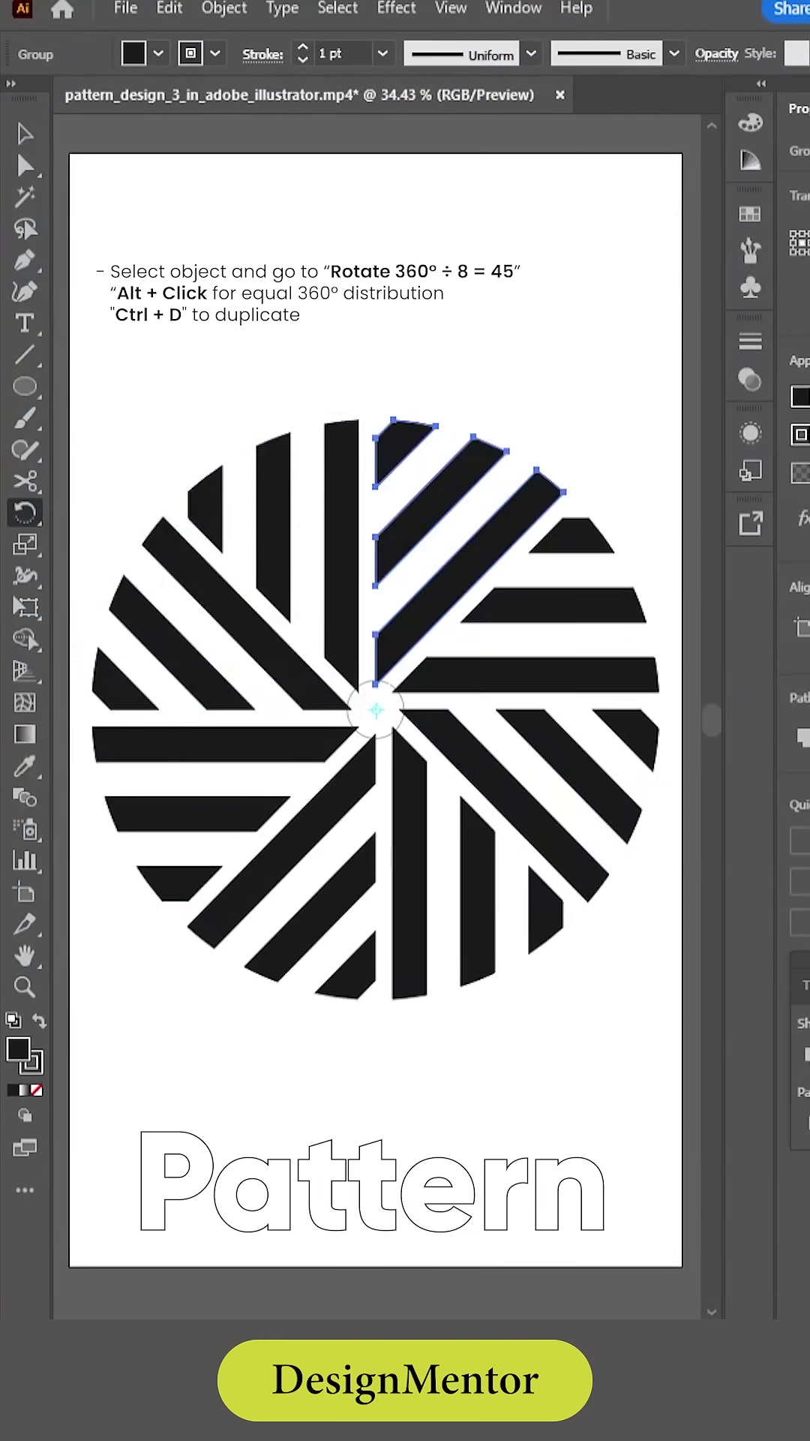
{"action": "key", "text": "v"}
{"action": "key", "text": "ctrl+shift+a"}
{"action": "left_click", "coordinate": [399, 701]}
{"action": "key", "text": "Delete"}
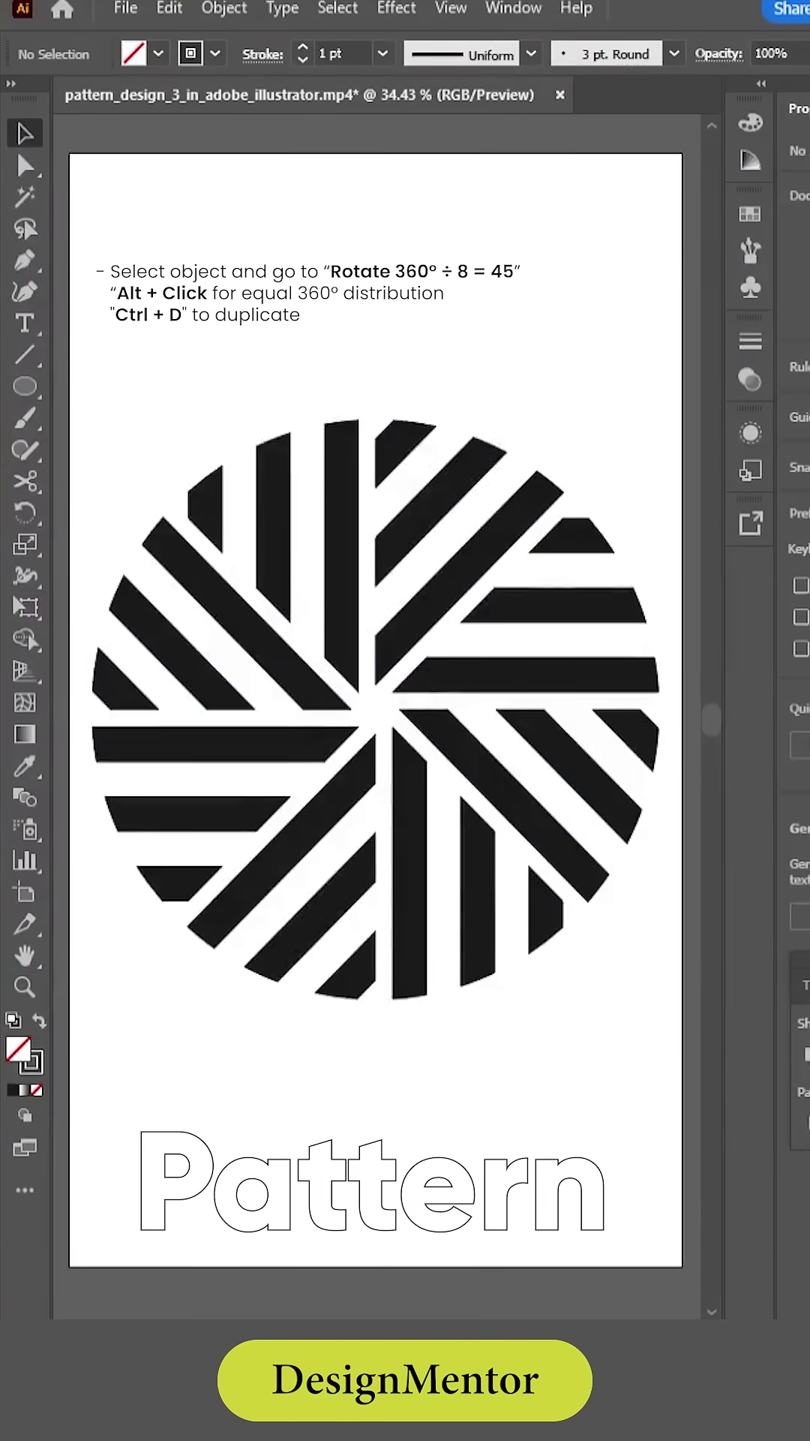